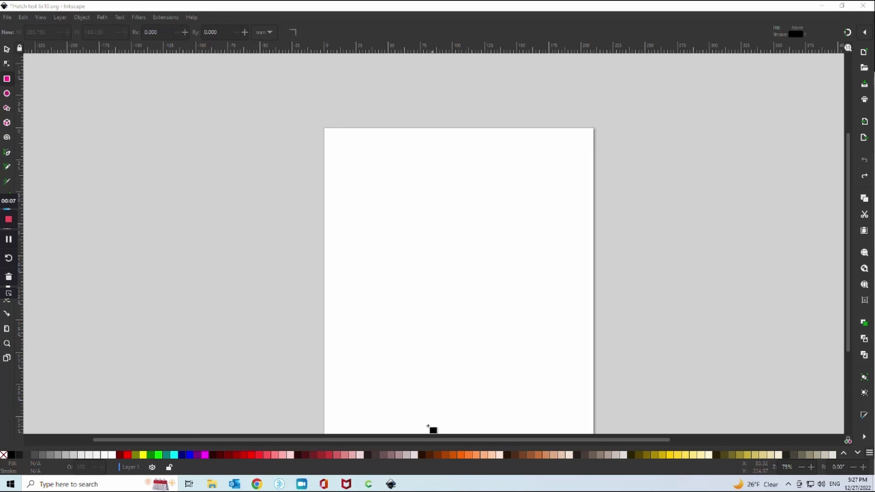
Switch to the new Carbide Create file and review its stock size and thickness in the job setup
mouse_move(369, 486)
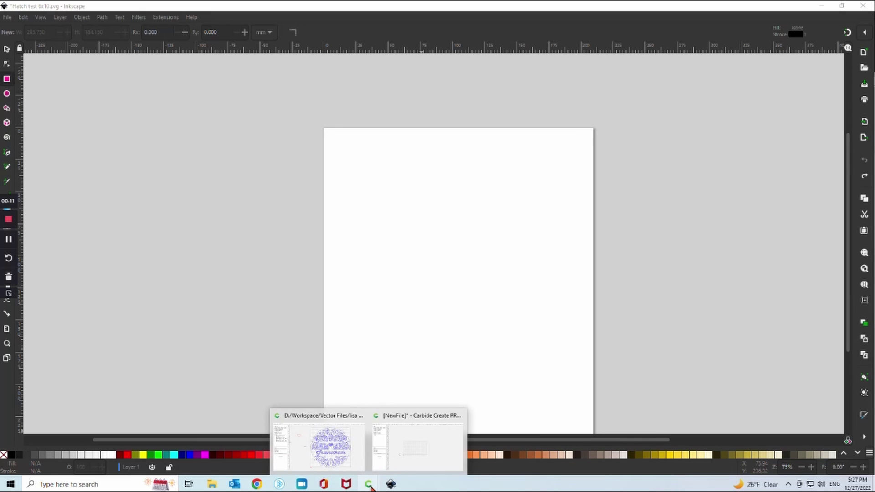
left_click(401, 423)
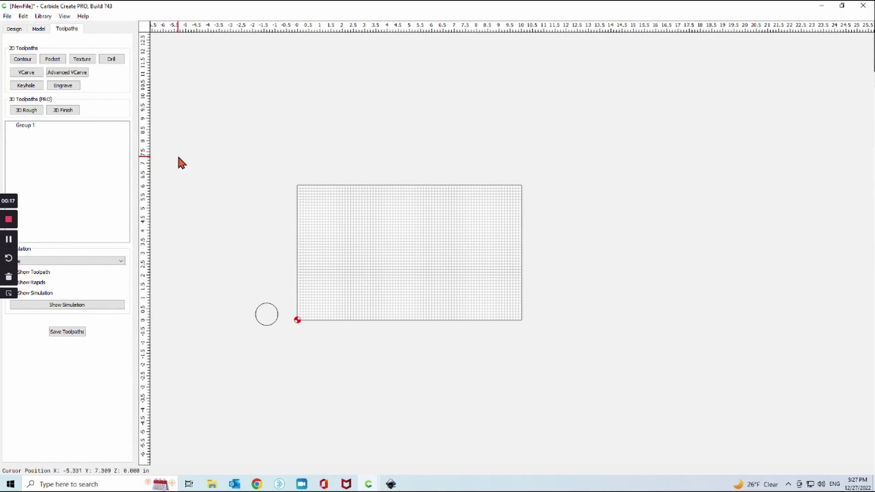
left_click(15, 29)
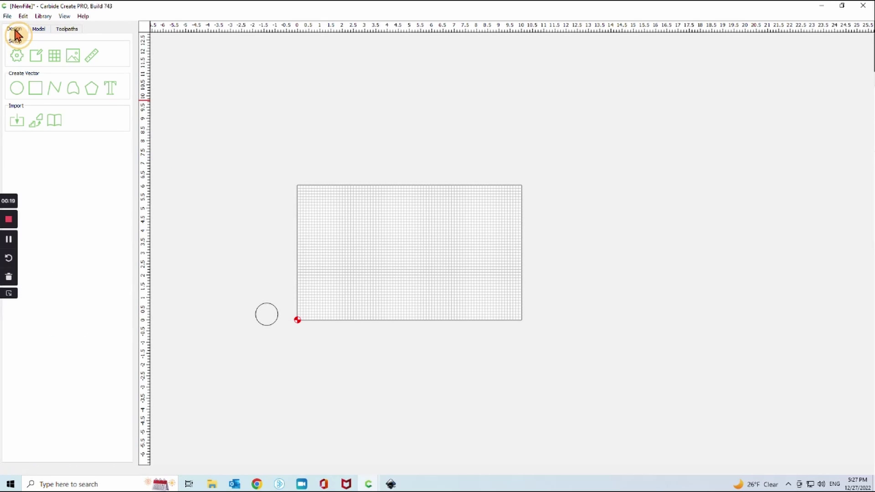
left_click(16, 56)
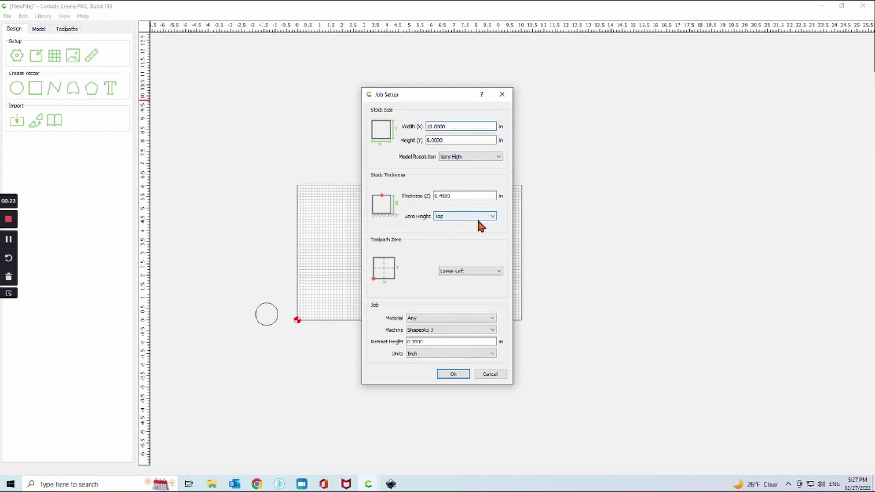
left_click(452, 374)
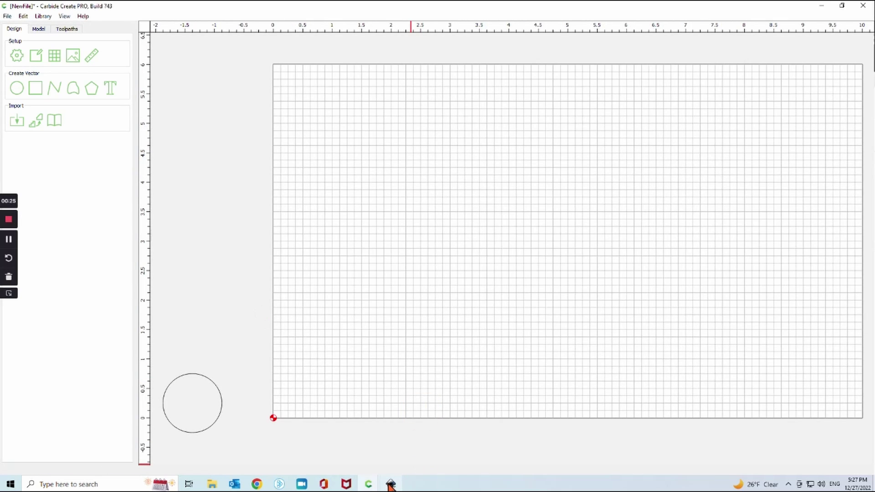
Switch to Inkscape and draw a rectangle about 220 × 104 mm across the upper part of the page
left_click(391, 483)
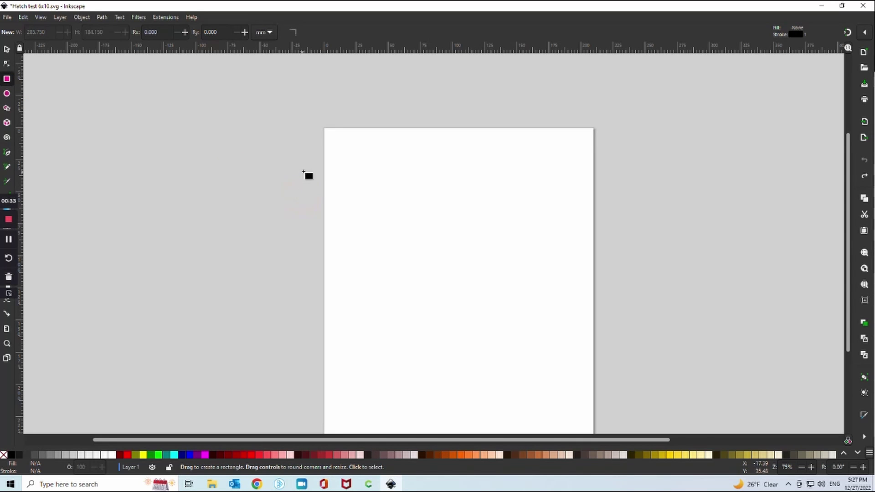
left_click_drag(304, 171, 586, 304)
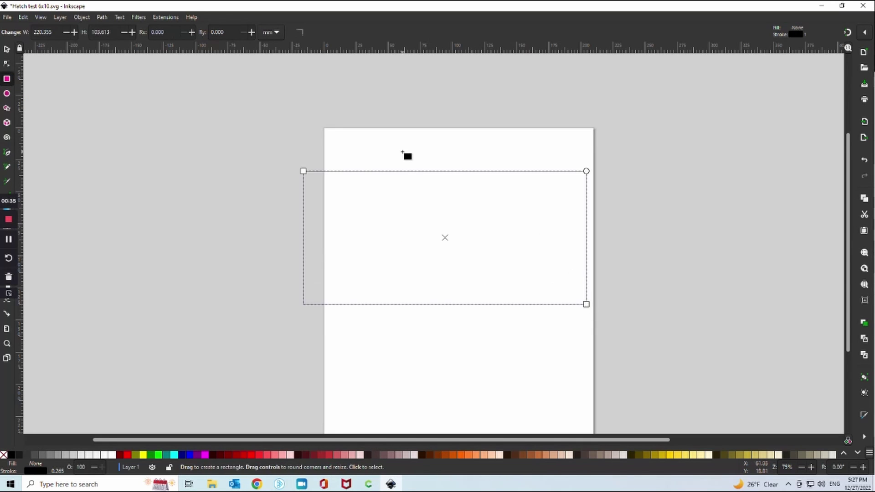
Change the rectangle's units to inches and set its width to 11.25 in and height to 7.25 in
left_click(276, 33)
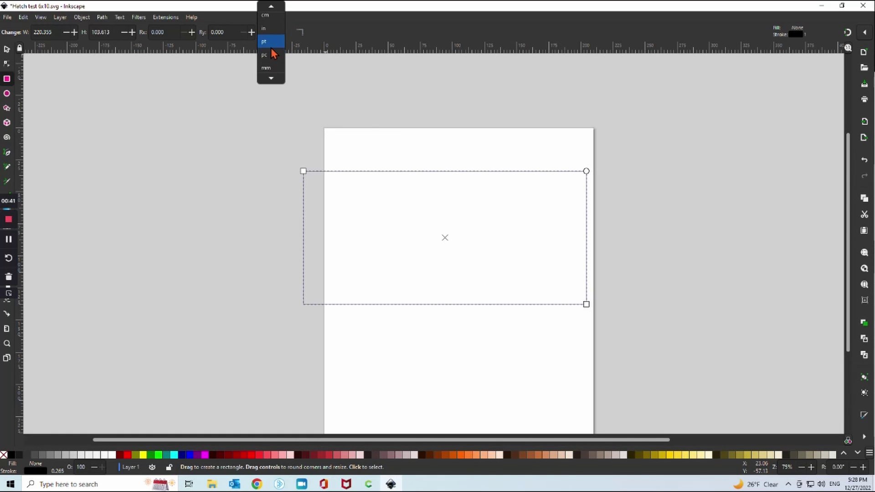
left_click(267, 28)
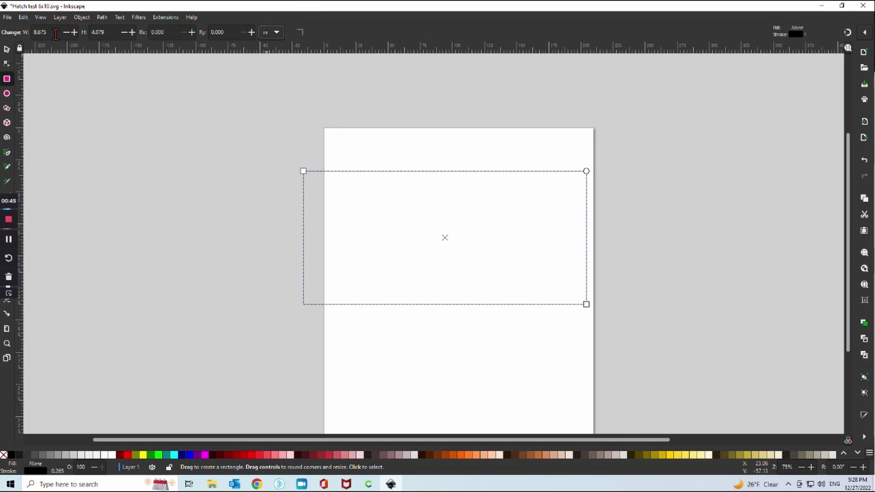
triple_click(36, 32)
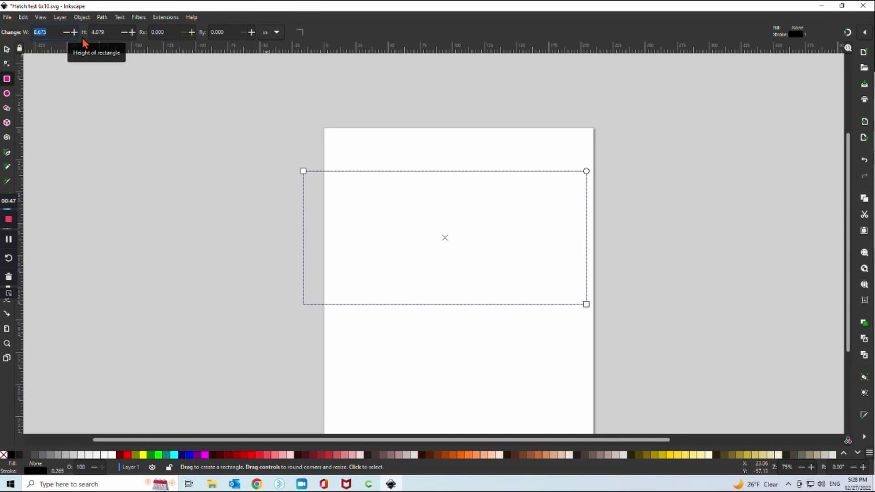
type("11.25")
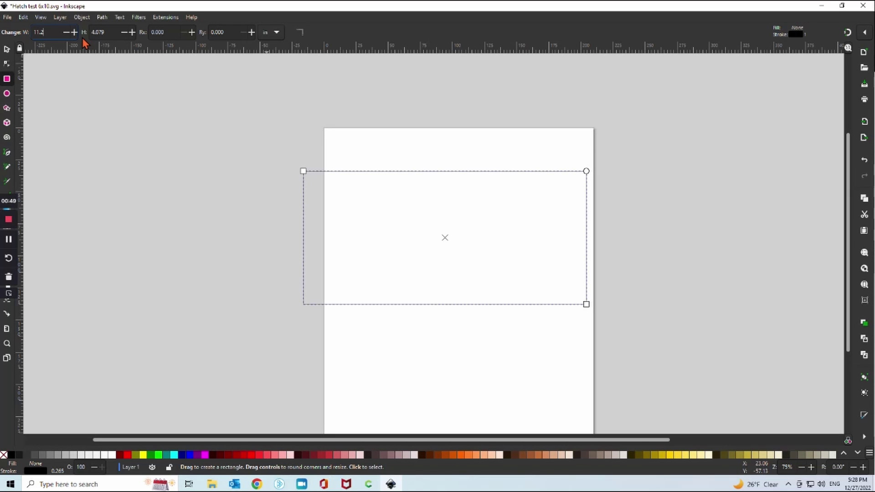
triple_click(112, 32)
left_click_drag(112, 32, 85, 32)
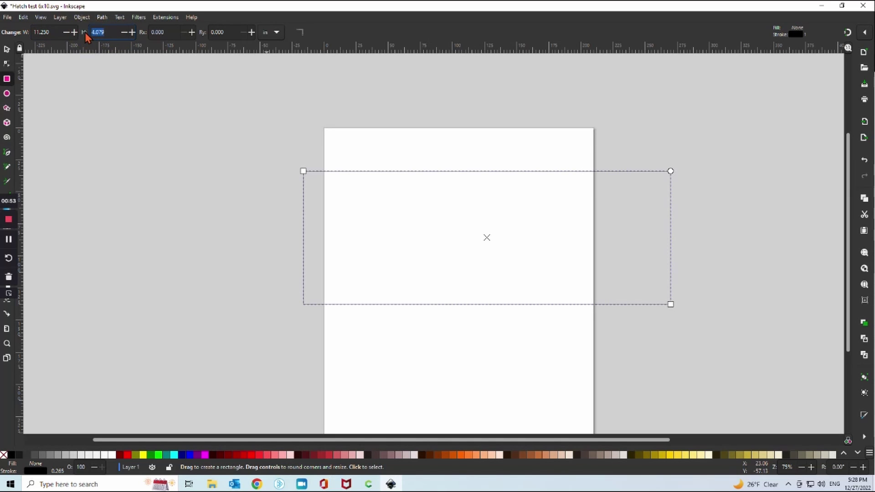
type("7.25")
key("Tab")
left_click(234, 111)
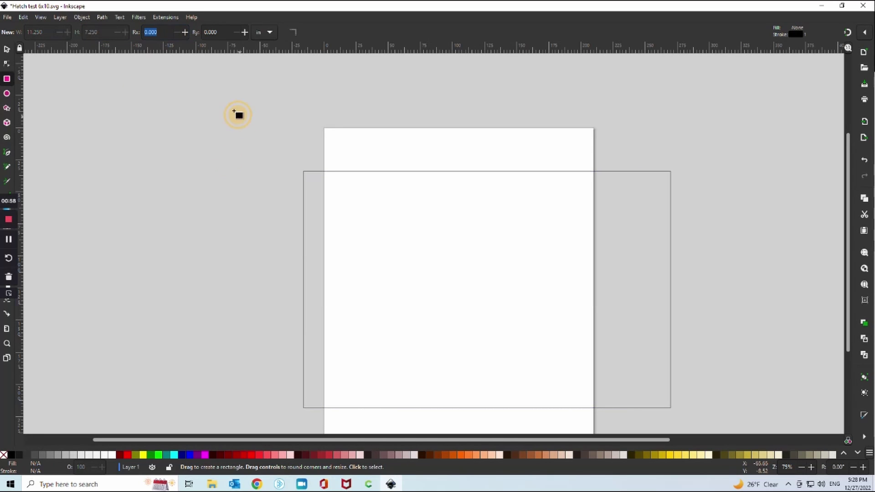
Resize the page to fit the drawn rectangle
left_click(7, 48)
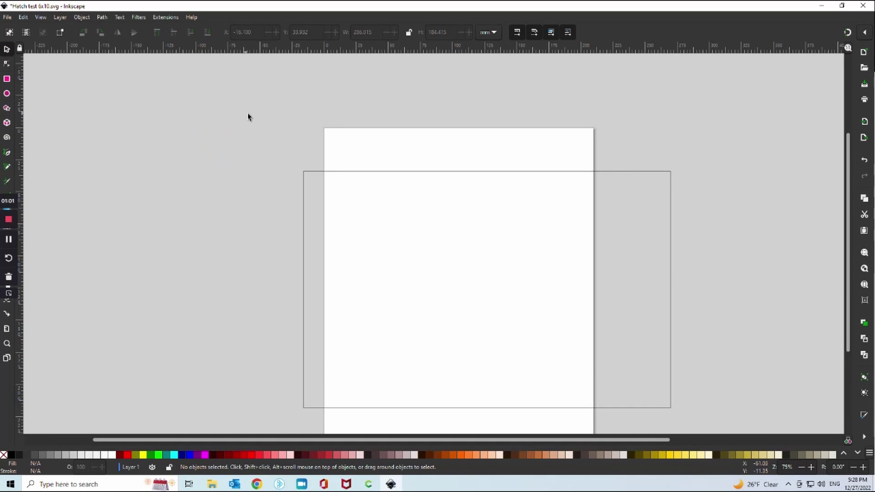
scroll(321, 144, "down", 2)
left_click(24, 18)
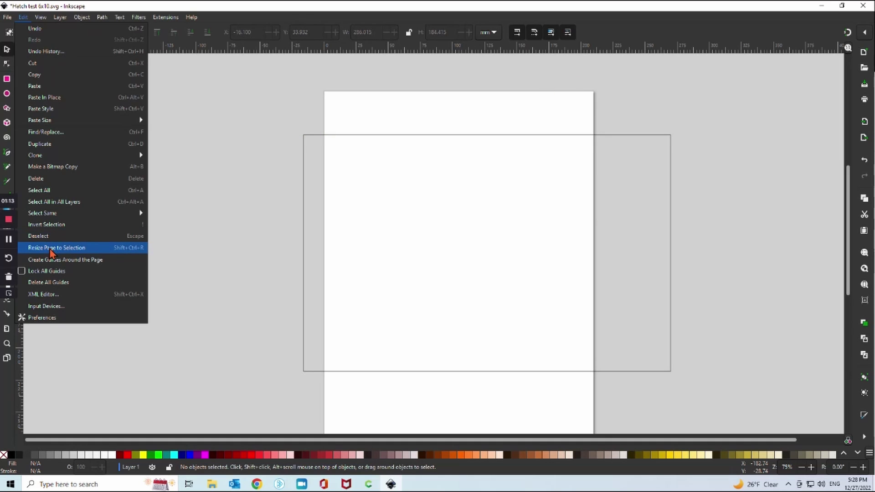
left_click(53, 248)
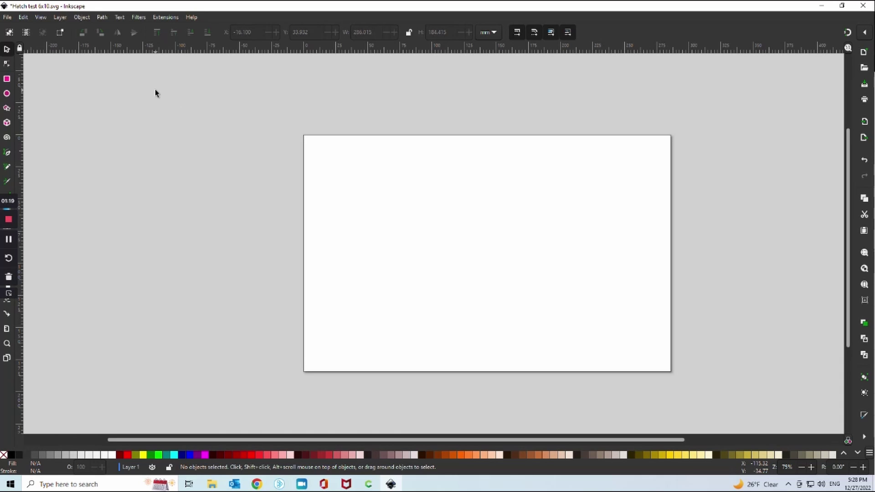
Apply the AxiDraw Hatch Fill to the rectangle with 0.5 inch spacing, 0° angle and nearby ends connected
left_click(164, 17)
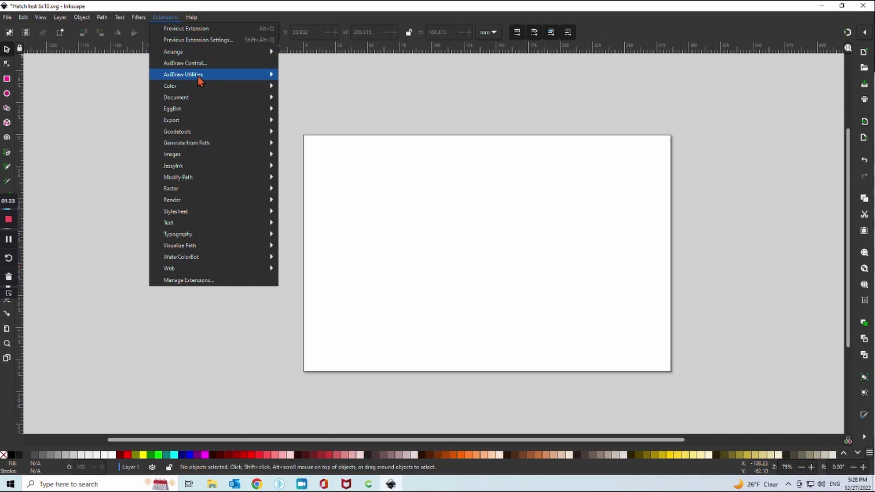
mouse_move(172, 78)
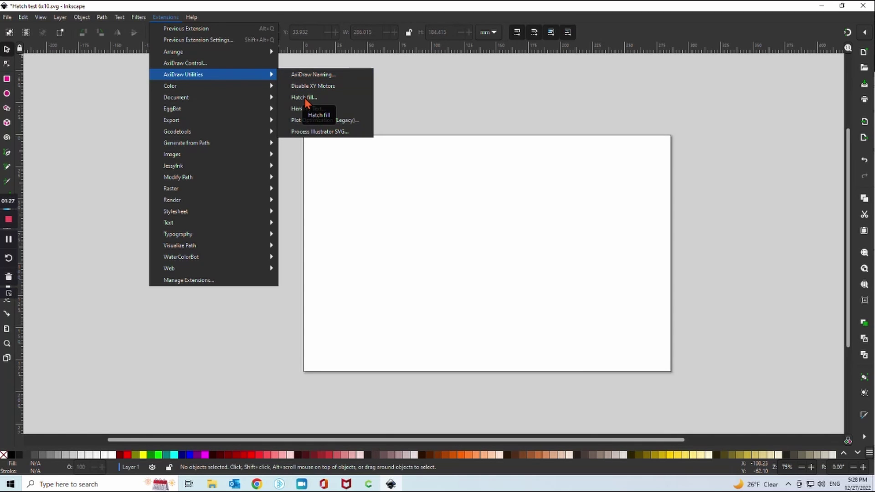
mouse_move(170, 113)
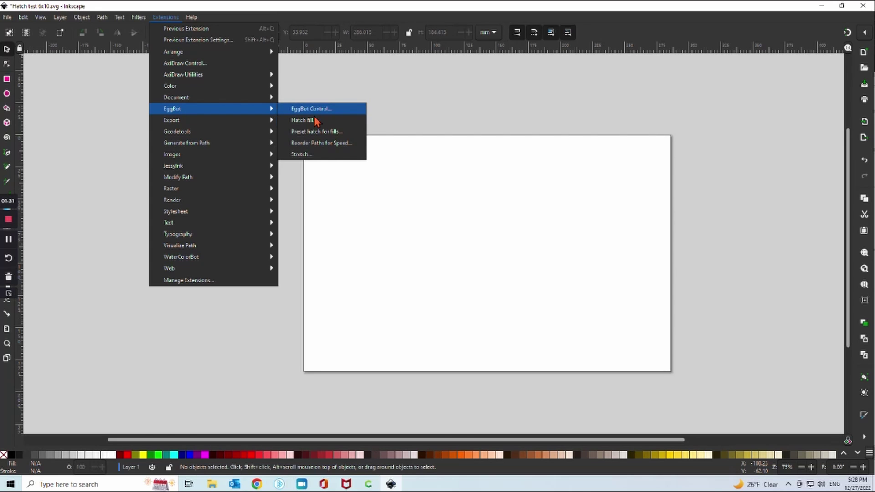
mouse_move(223, 75)
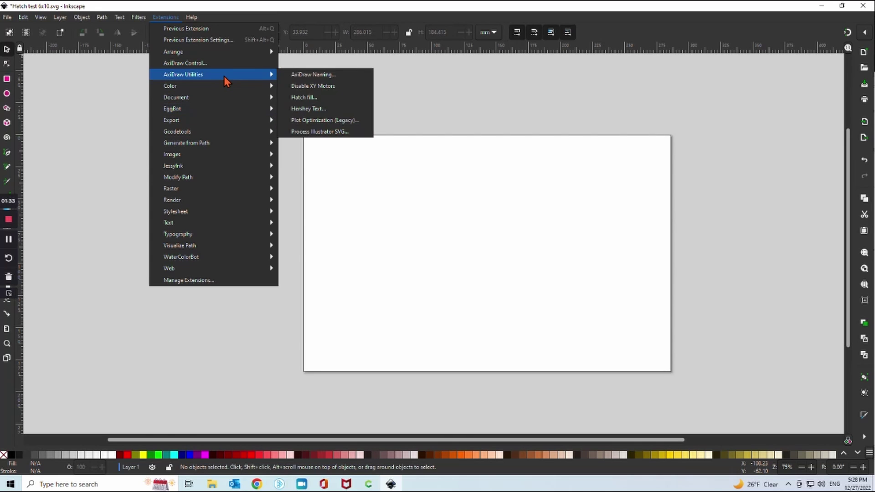
left_click(312, 98)
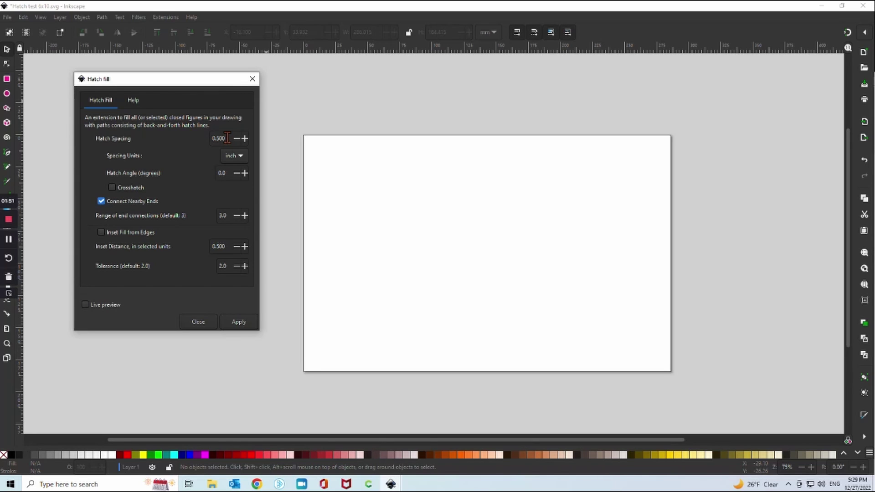
left_click(102, 201)
left_click(234, 322)
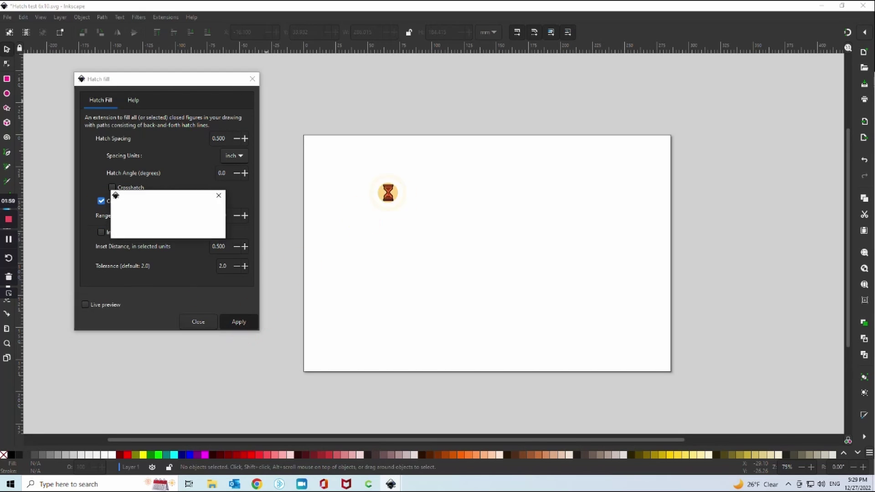
left_click(199, 322)
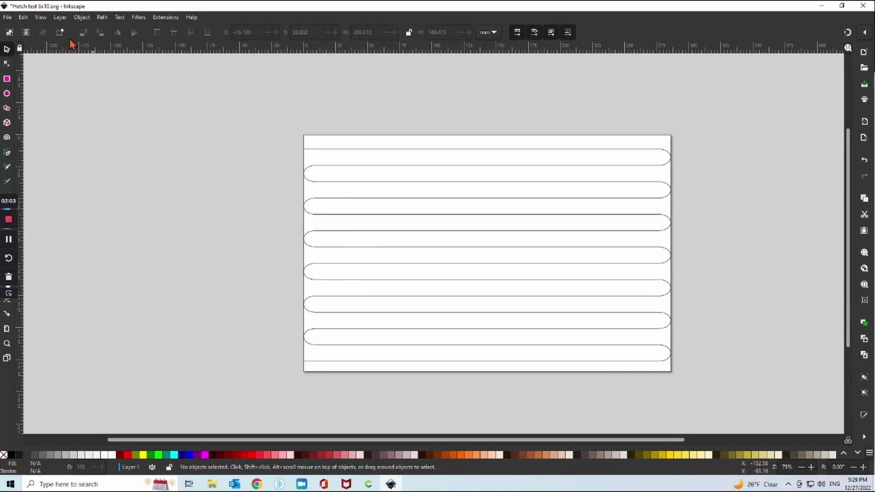
Save the drawing as "Hatch test 6x10.svg" in the Vector Files folder, overwriting the existing file
left_click(8, 17)
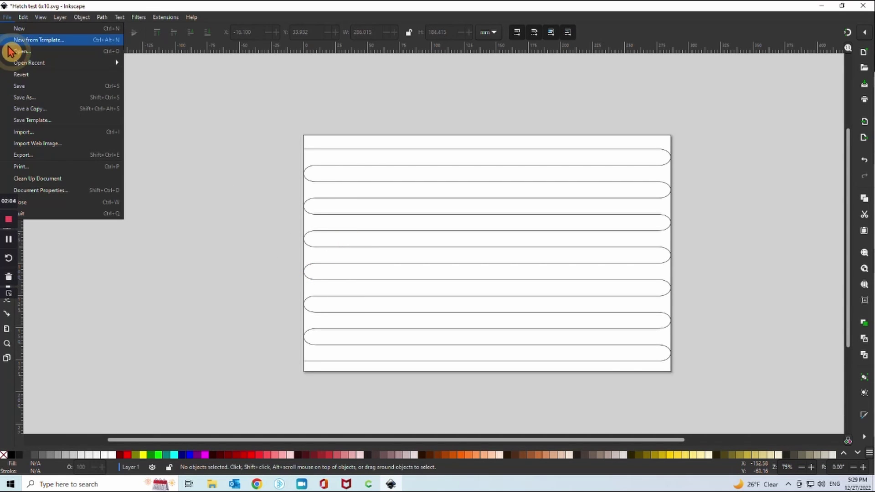
left_click(22, 98)
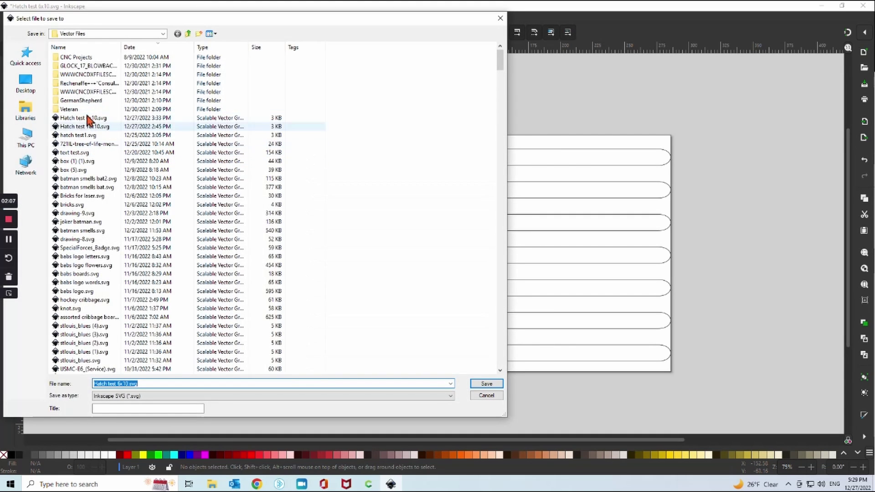
left_click(77, 118)
left_click(487, 383)
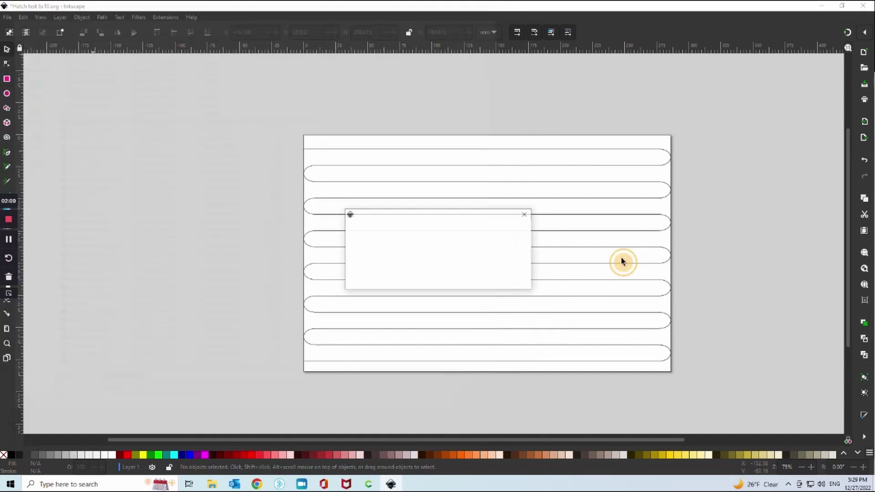
left_click(488, 281)
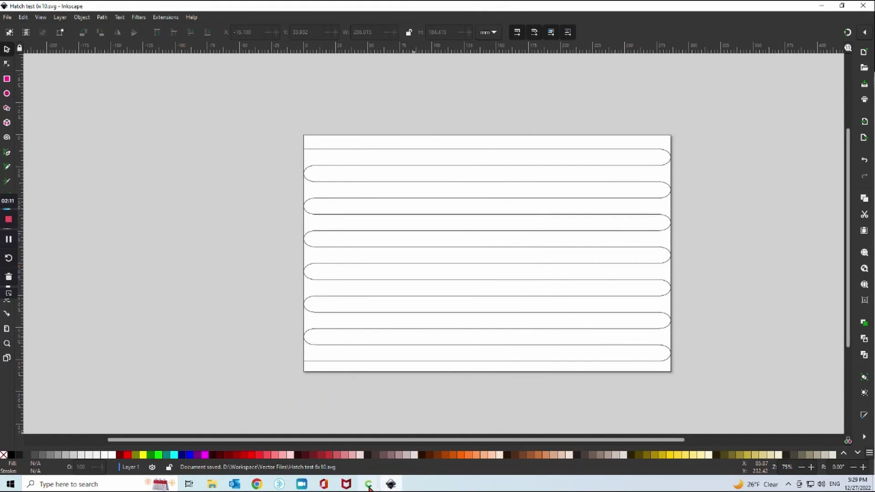
Switch to the new Carbide Create file and import "Hatch test 6x10.svg"
mouse_move(369, 485)
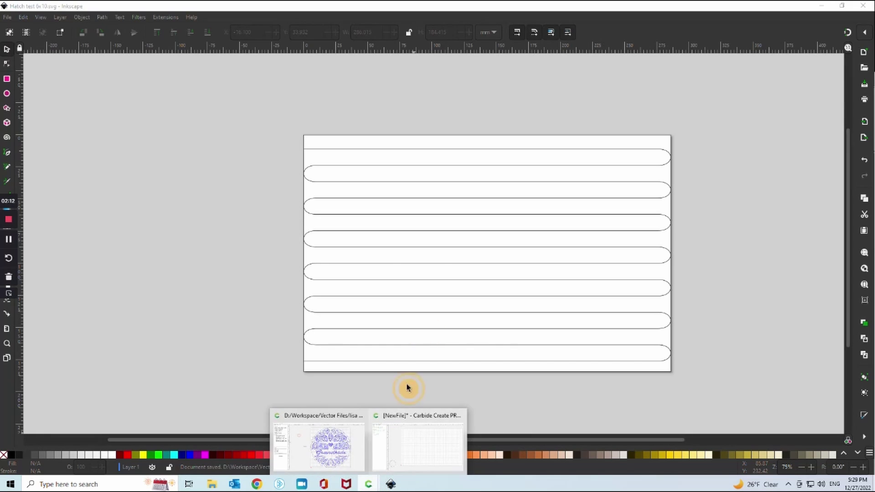
left_click(440, 460)
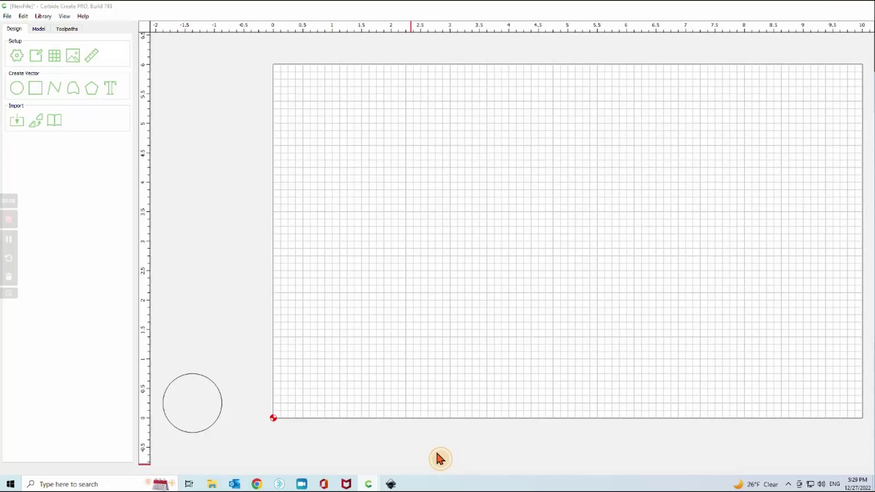
left_click(15, 122)
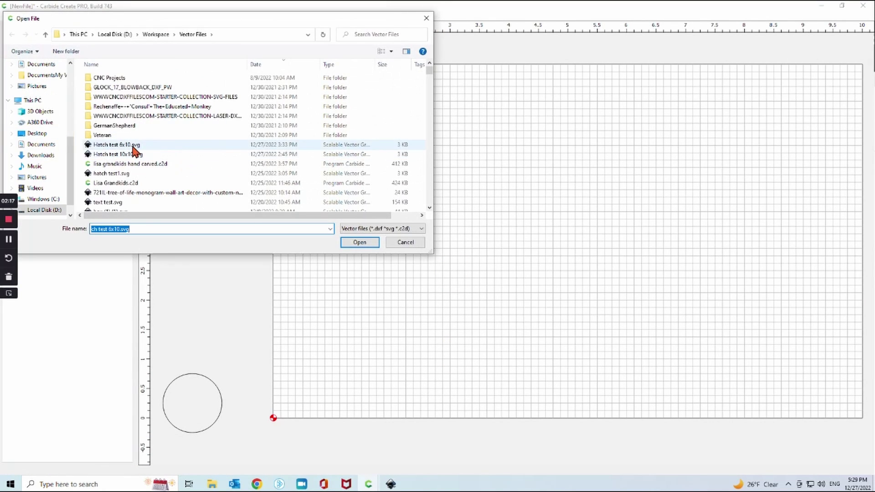
left_click(132, 145)
left_click(360, 242)
Delete the outer rectangle around the imported hatch lines
scroll(273, 203, "down", 4)
left_click(609, 224)
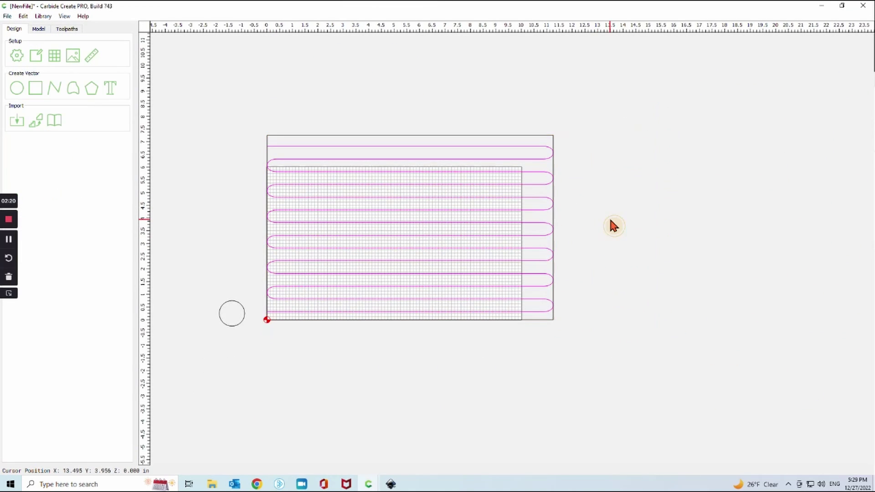
left_click(466, 137)
key("Delete")
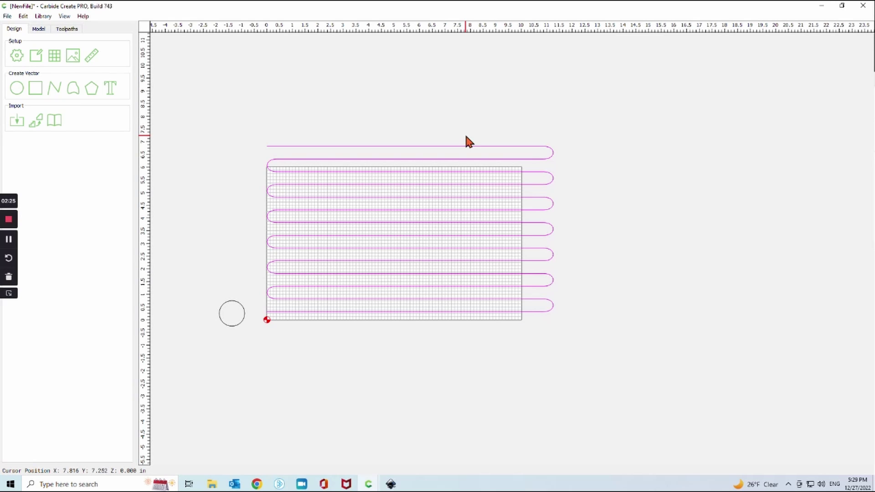
Centre the hatch line path on the stock with the alignment tool
left_click(371, 189)
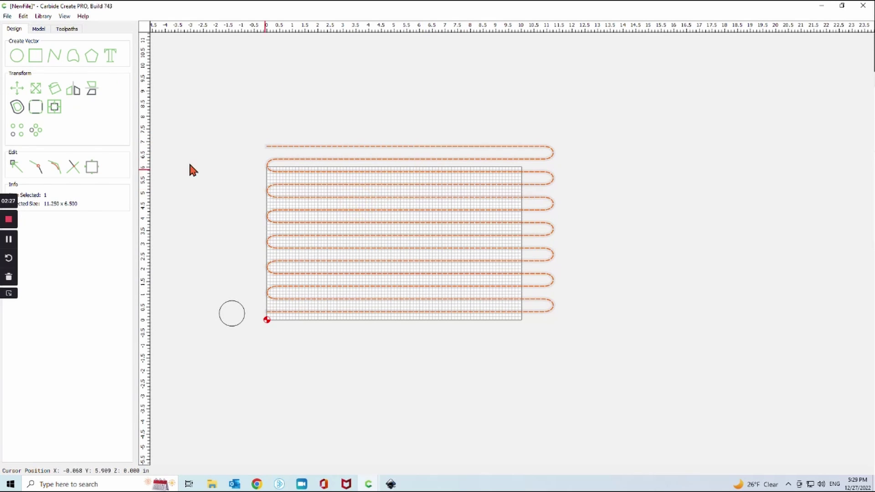
left_click(55, 107)
left_click(32, 70)
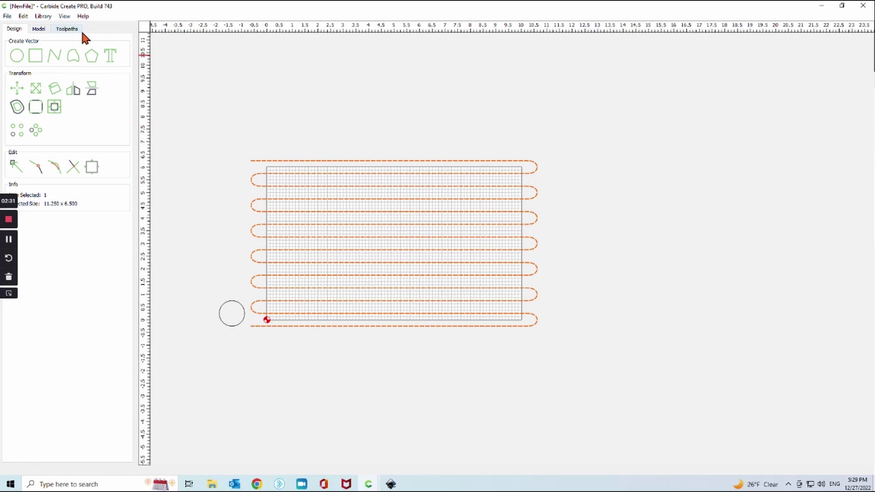
Create a contour toolpath from the currently selected hatch path with no offset and a max depth of 0.01 in
left_click(67, 29)
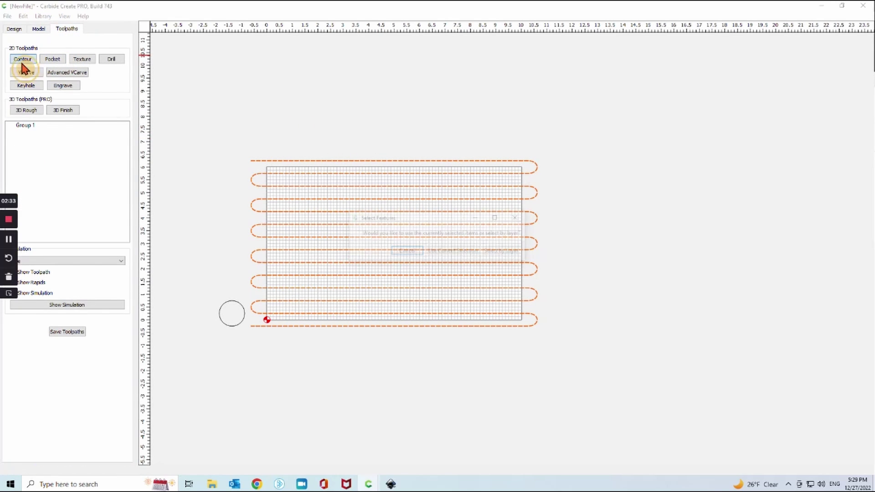
left_click(21, 61)
left_click(455, 252)
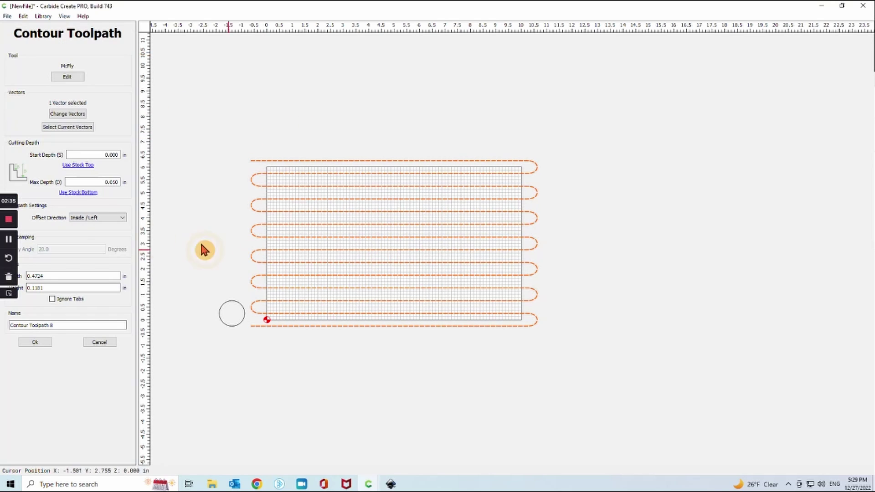
left_click(89, 217)
left_click(84, 238)
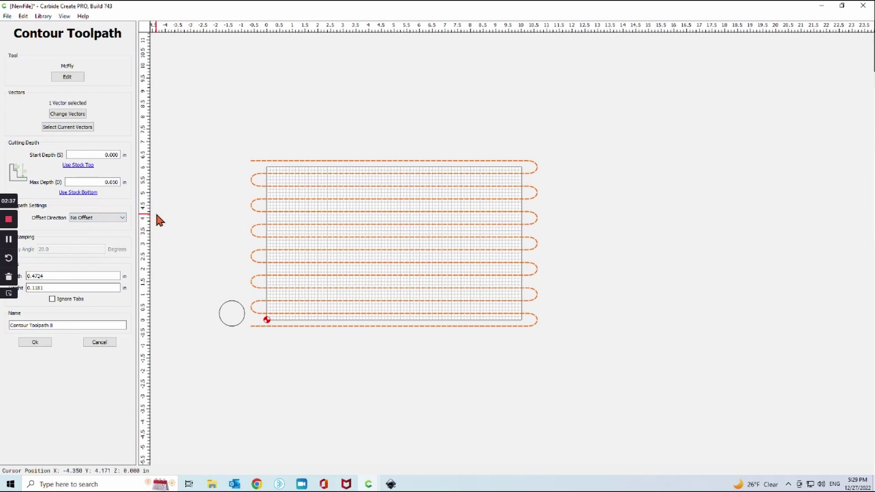
left_click_drag(105, 183, 140, 190)
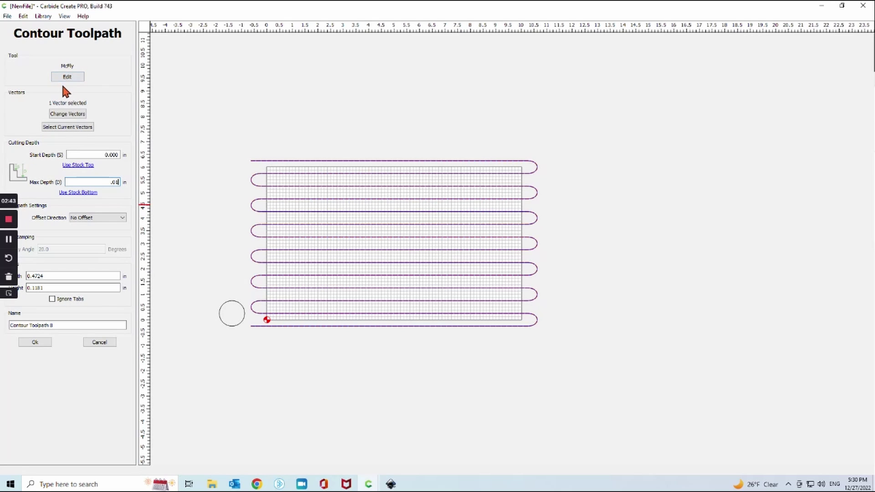
left_click(47, 342)
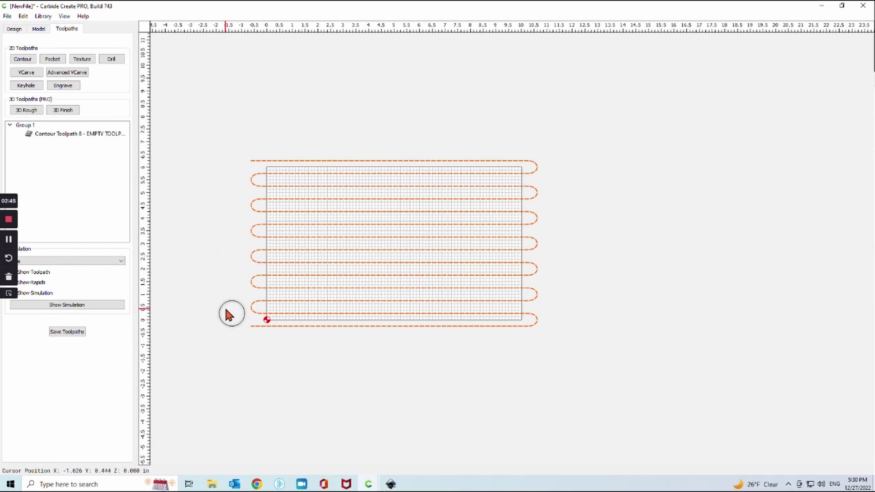
Select the circle beside the stock and check its width and height with the Scale tool
left_click(255, 288)
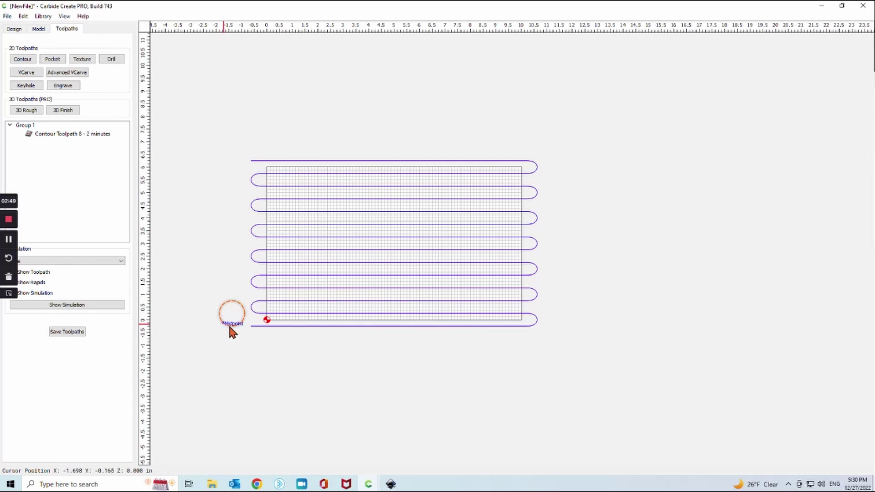
left_click(14, 29)
left_click(74, 75)
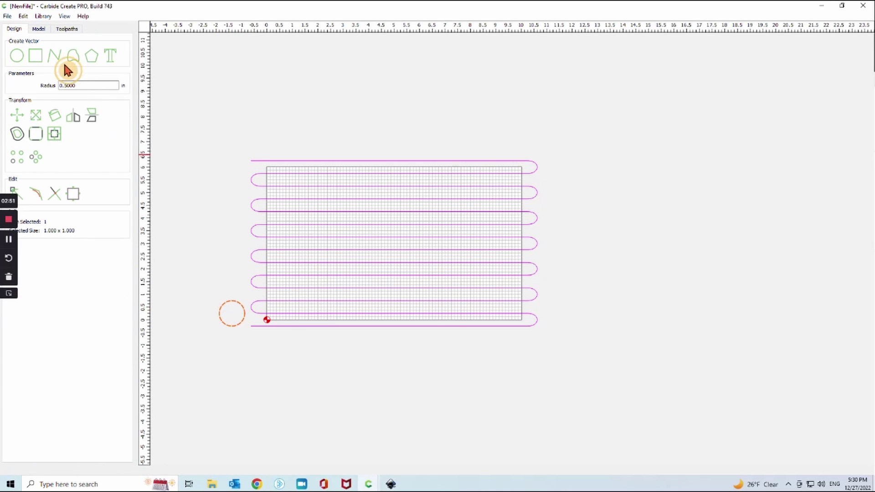
left_click(36, 114)
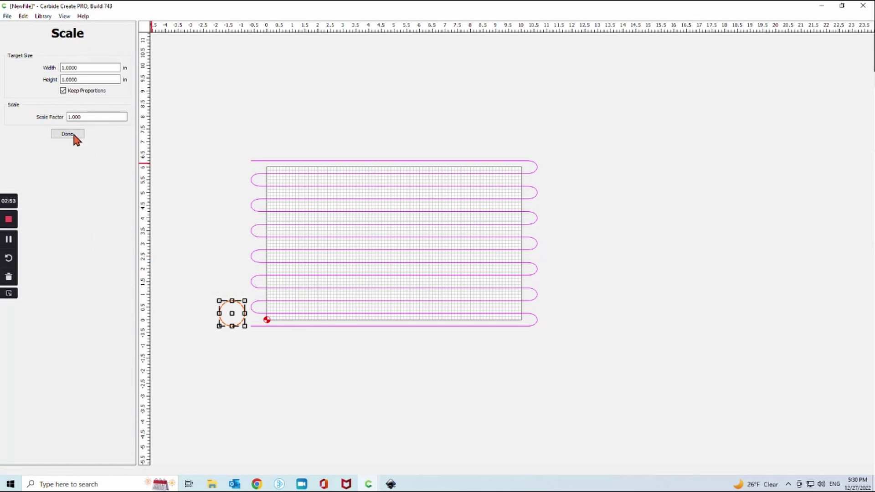
left_click(69, 135)
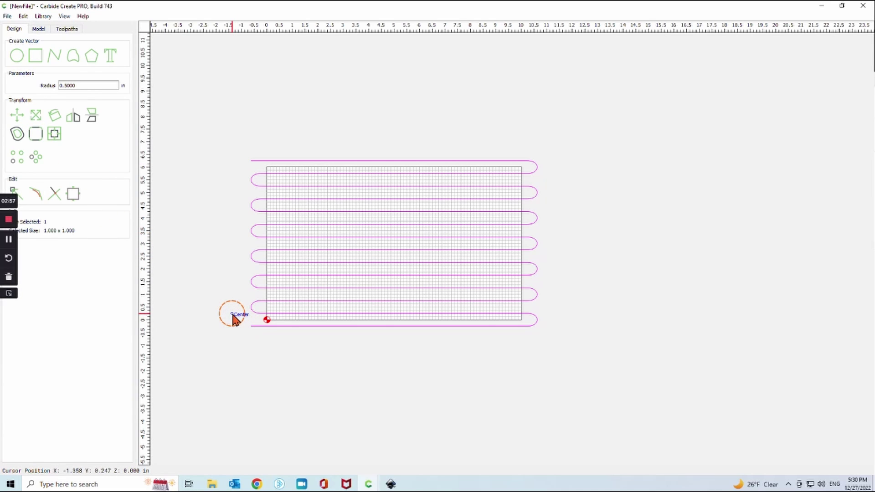
Move the circle along the hatch lines to the stock's lower-right corner and back to about X -0.93, Y 0.46 in, outside the lower-left corner
mouse_move(233, 319)
left_mouse_down()
mouse_move(248, 331)
mouse_move(236, 329)
mouse_move(521, 327)
left_mouse_up()
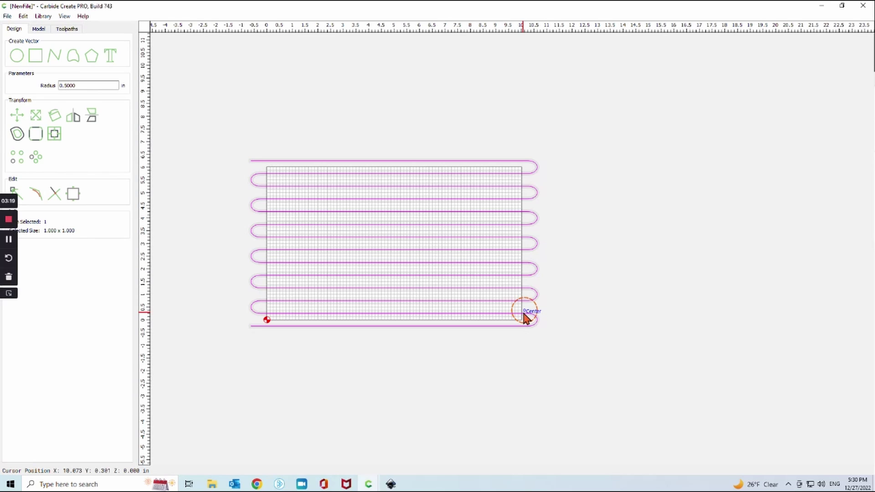
left_click(526, 319)
left_click_drag(526, 319, 245, 313)
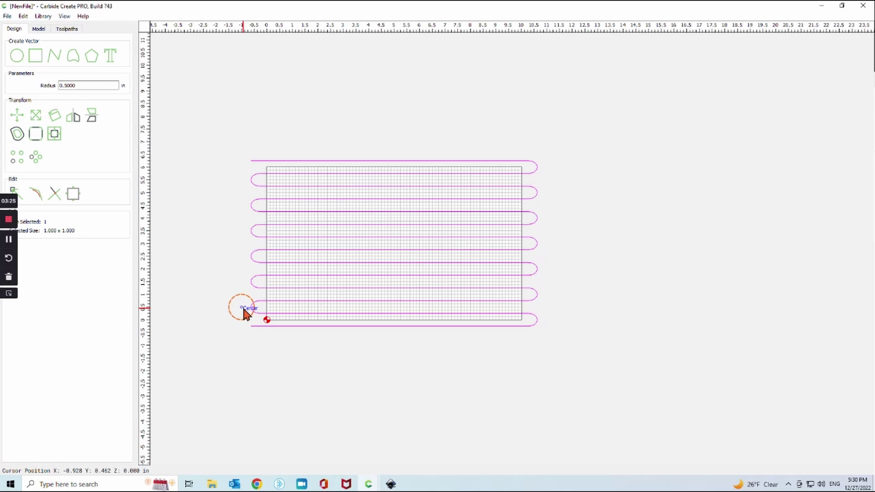